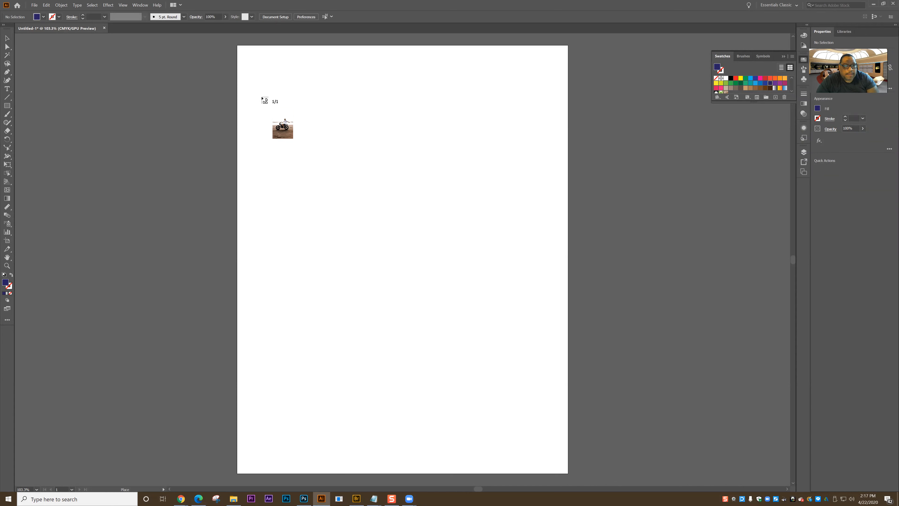
Place the linked motorcycle photo on the artboard at about 5.85 in wide by 8.77 in high, and move it near the page's centre.
drag(272, 101, 579, 445)
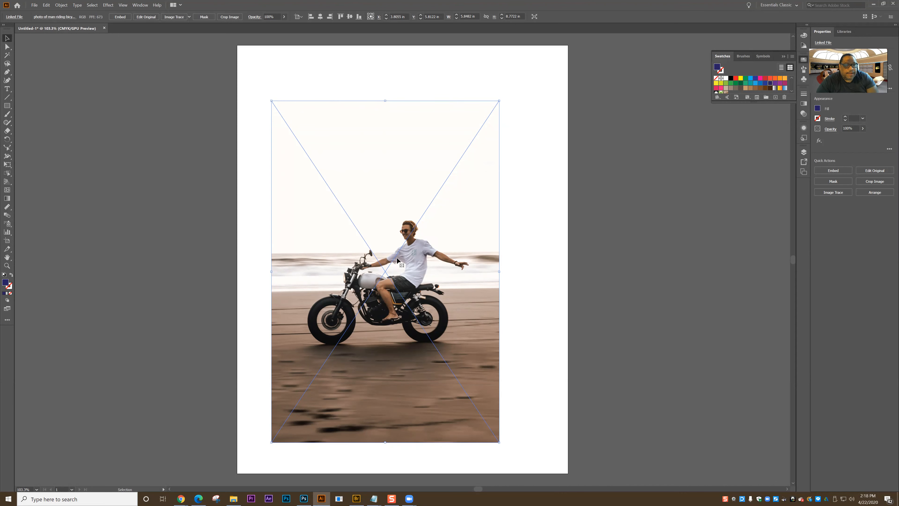
drag(351, 265, 366, 260)
click(247, 253)
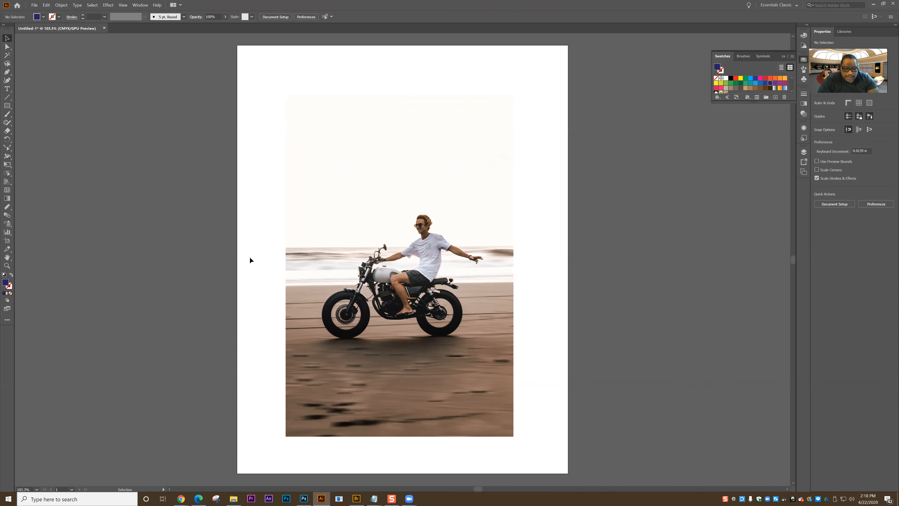
Embed the placed motorcycle photo in the document and try to run Image Trace on it at full resolution.
click(357, 319)
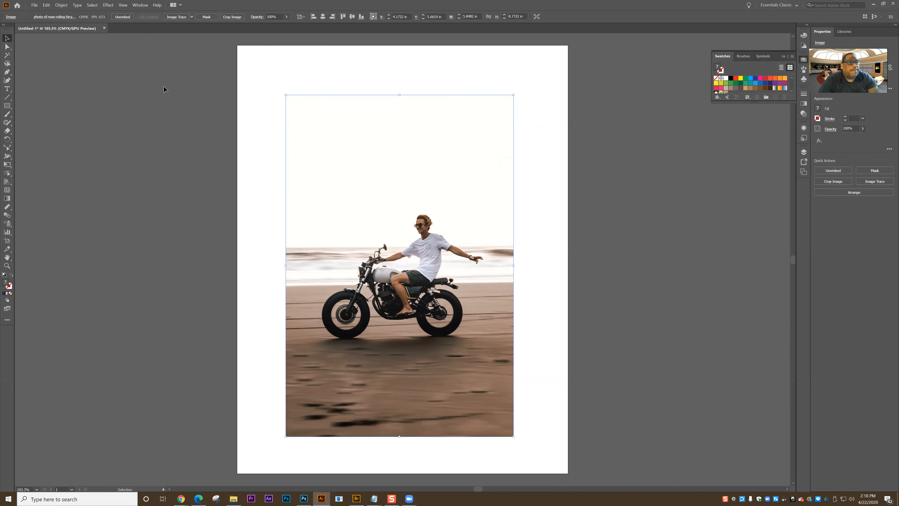
click(175, 18)
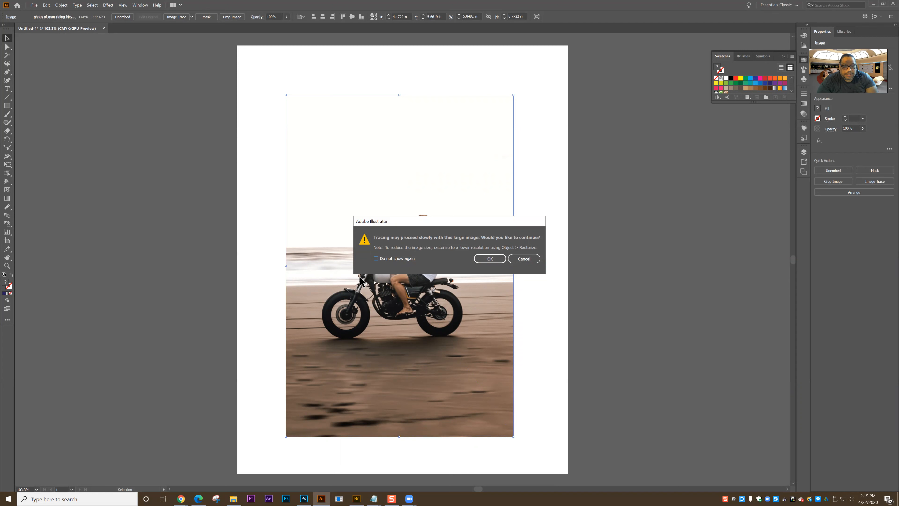
click(522, 259)
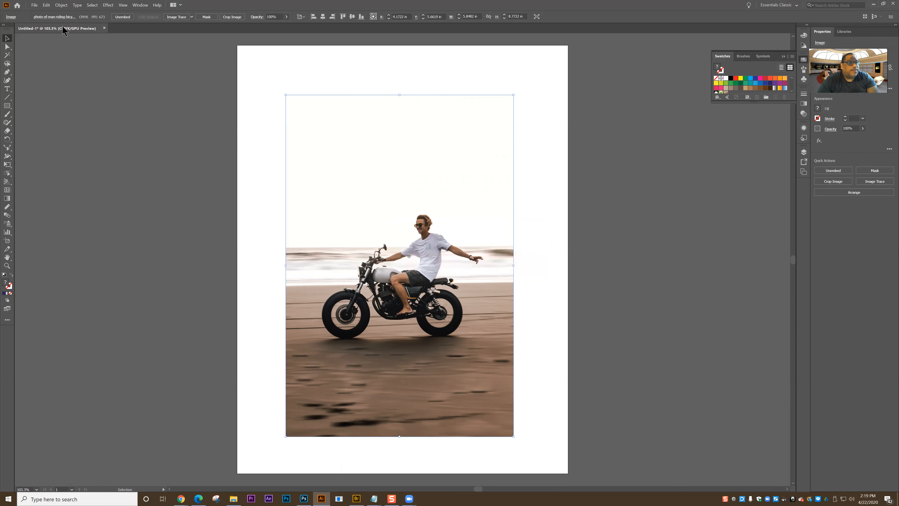
Try rasterizing the photo in CMYK at Screen (72 ppi) with a white background, and undo the rasterization.
click(62, 5)
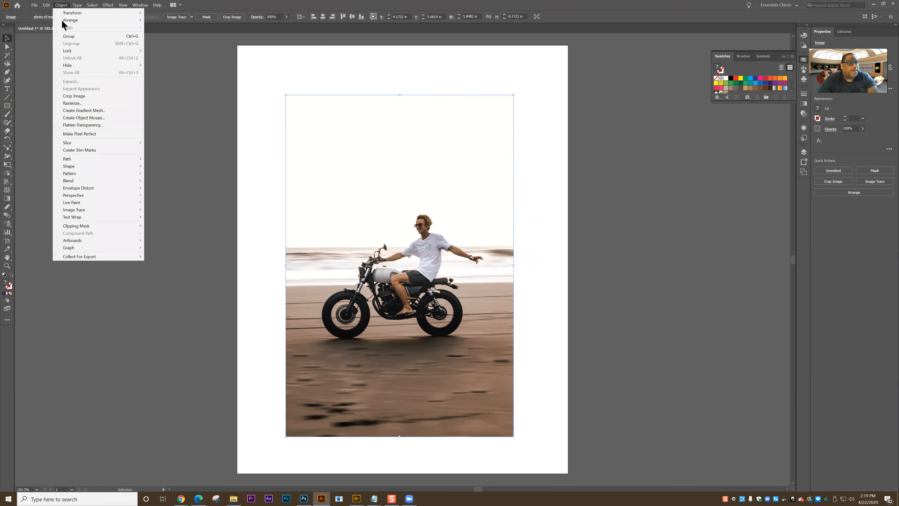
click(77, 104)
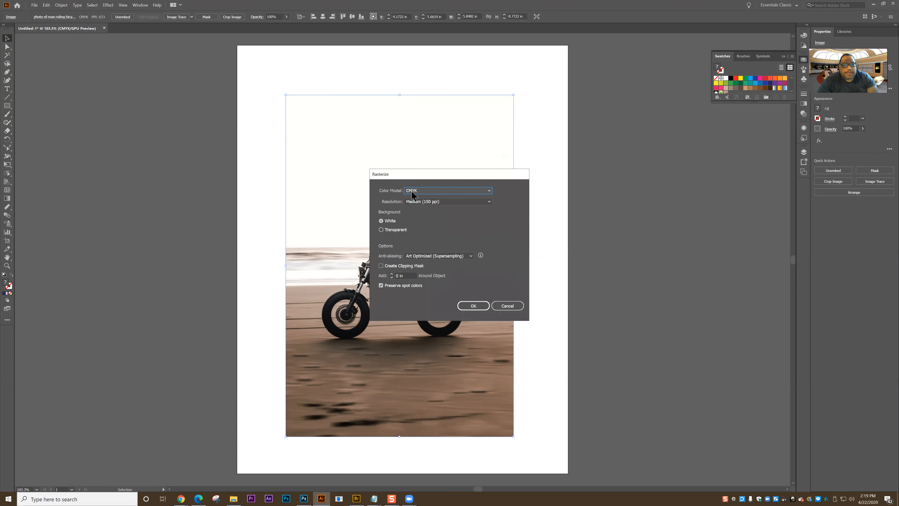
click(414, 202)
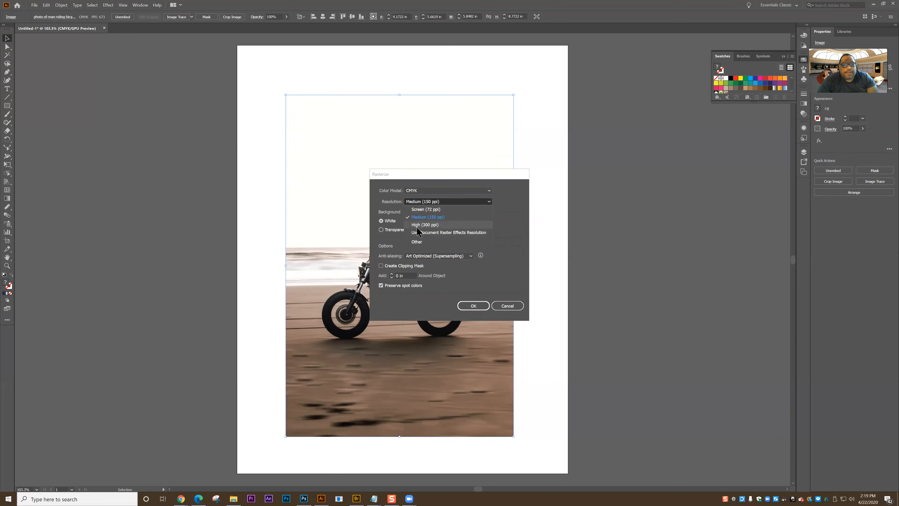
click(418, 218)
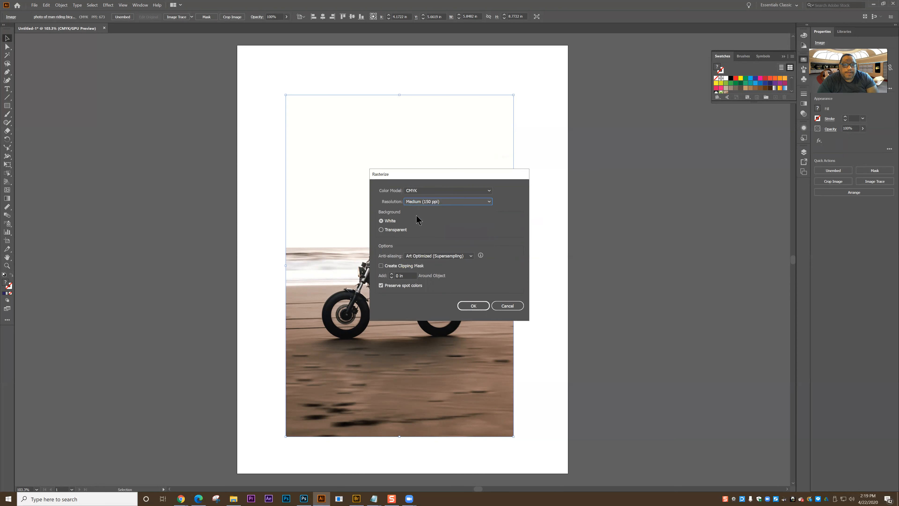
click(420, 205)
click(422, 209)
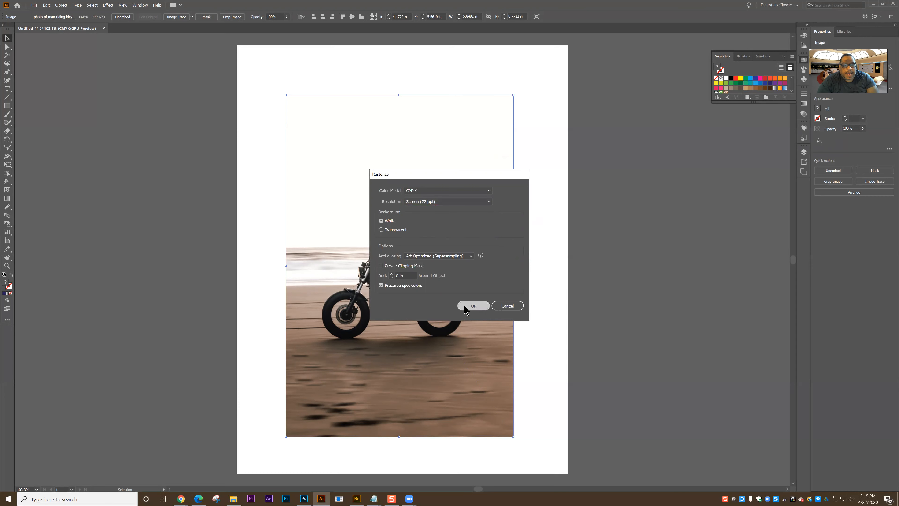
click(472, 305)
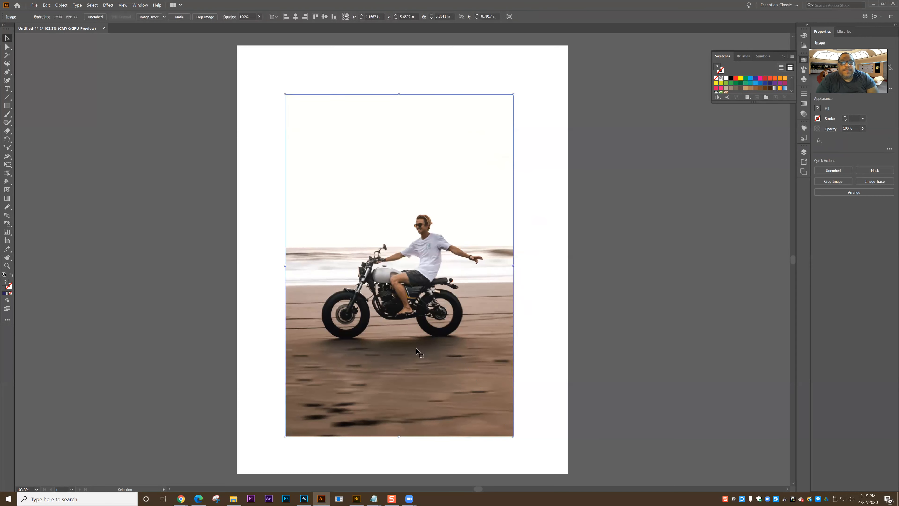
click(49, 6)
click(53, 15)
Rasterize the photo in CMYK at Medium (150 ppi) with a white background and Type Optimized (Hinted) anti-aliasing.
click(58, 6)
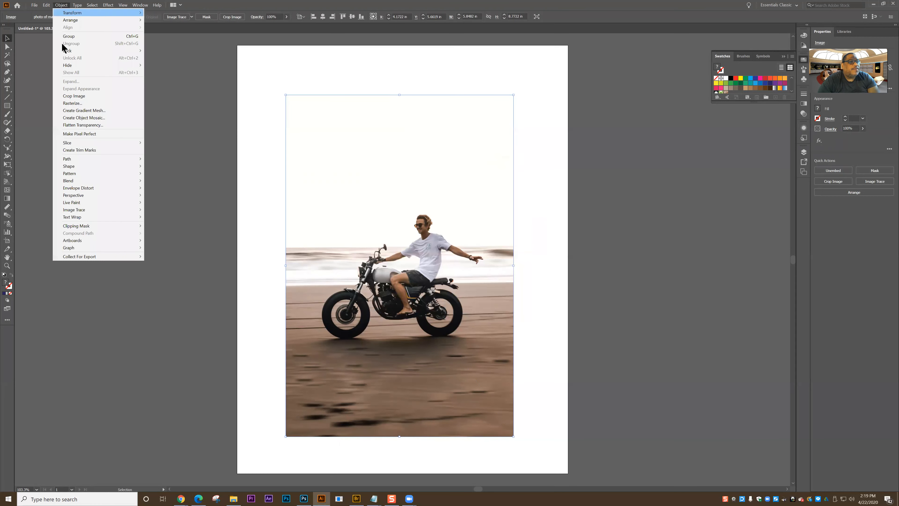
click(95, 107)
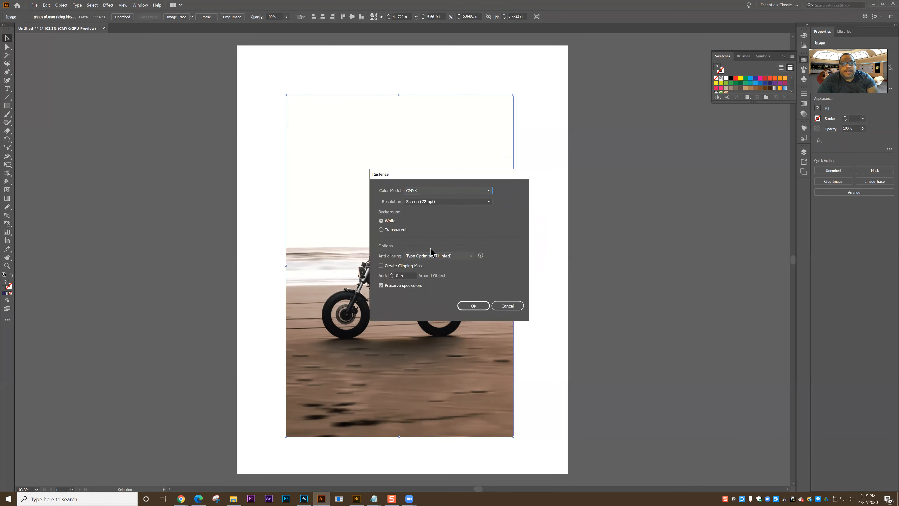
click(424, 201)
click(424, 218)
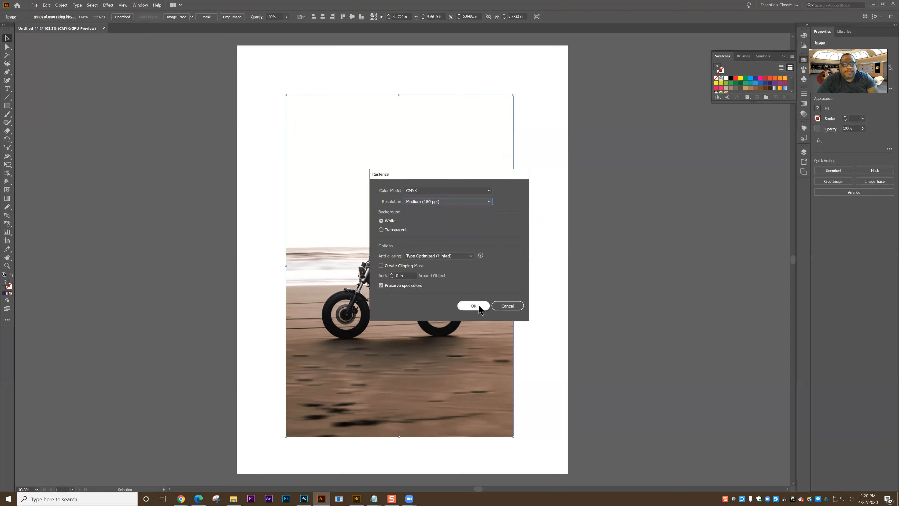
click(474, 306)
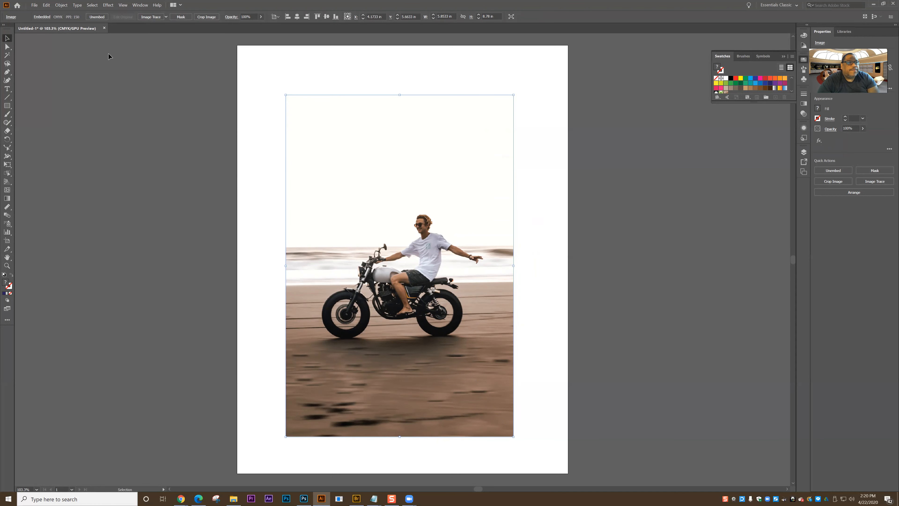
Run Image Trace on the rasterized photo and apply the High Fidelity Photo preset followed by Low Fidelity Photo.
click(148, 18)
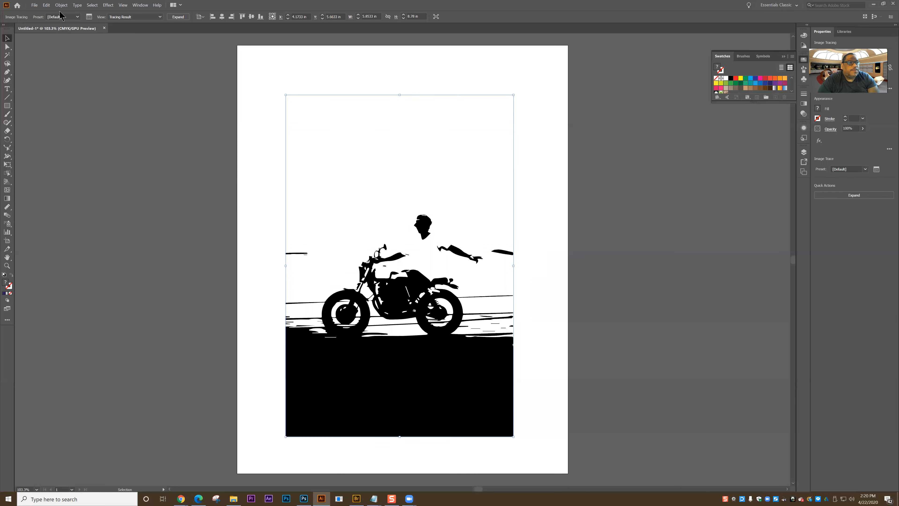
click(60, 17)
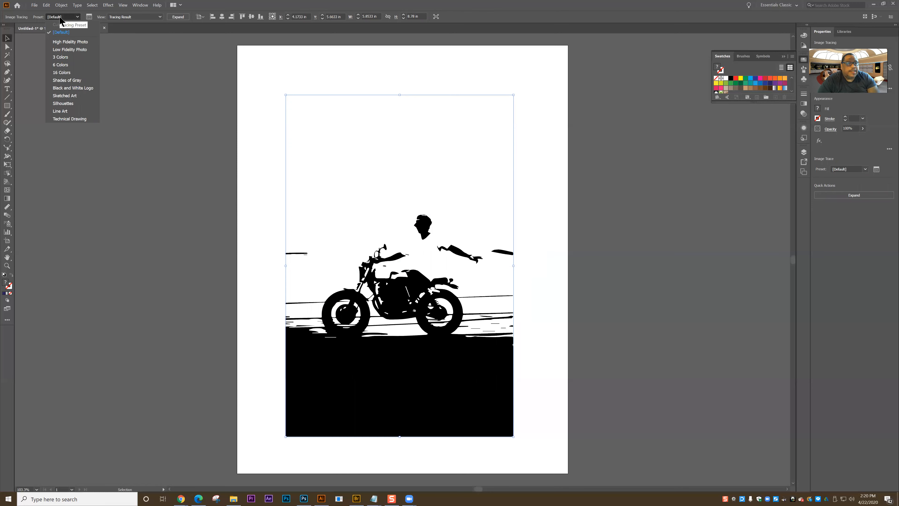
click(70, 42)
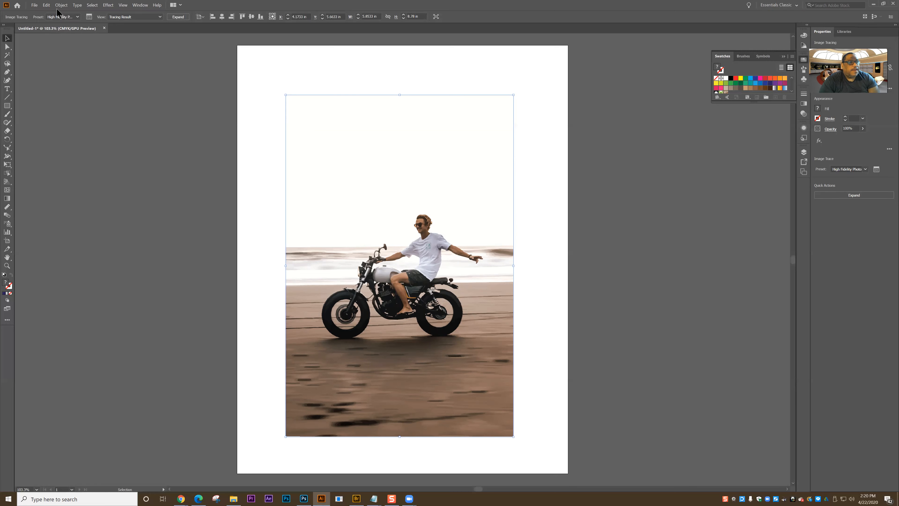
click(61, 16)
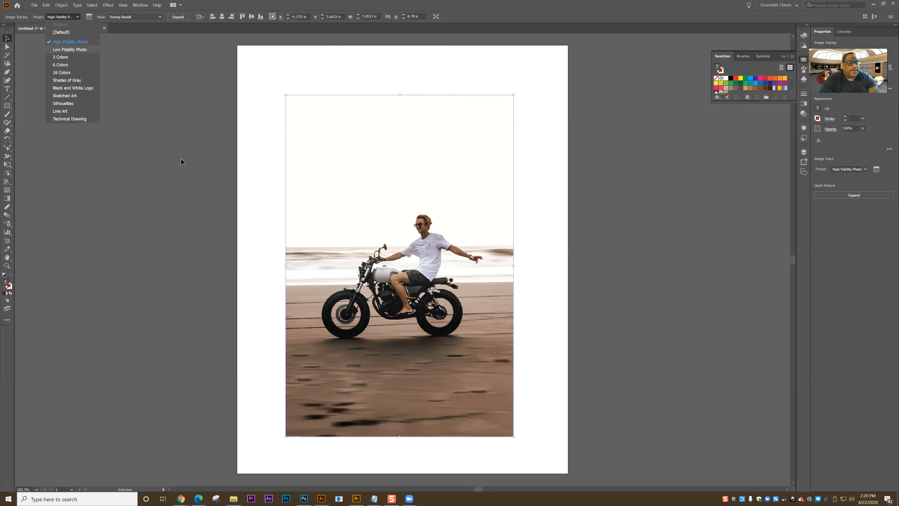
click(65, 49)
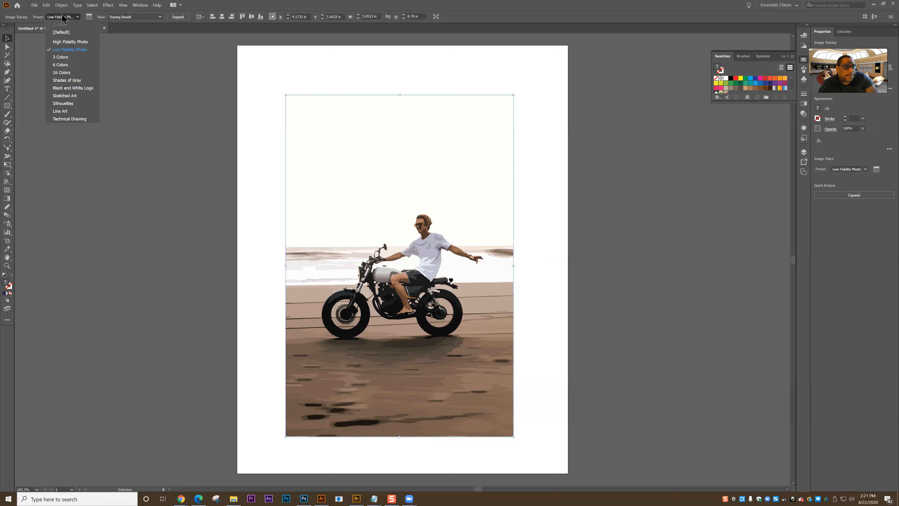
Try the 3 Colors, 6 Colors and 16 Colors tracing presets in turn on the traced photo.
click(60, 57)
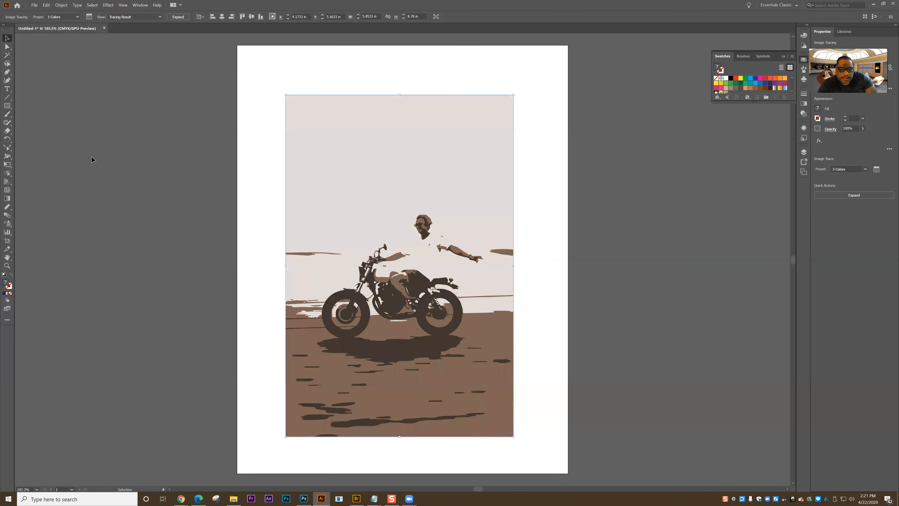
click(57, 17)
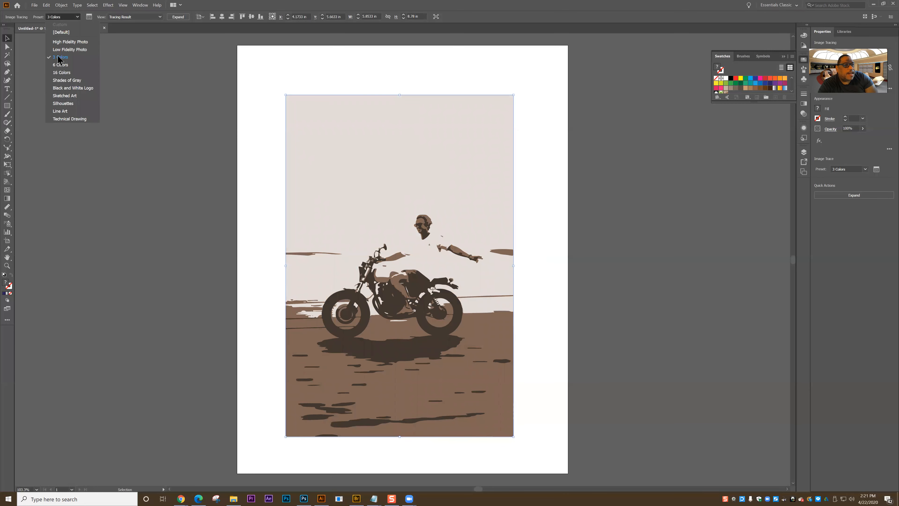
click(60, 65)
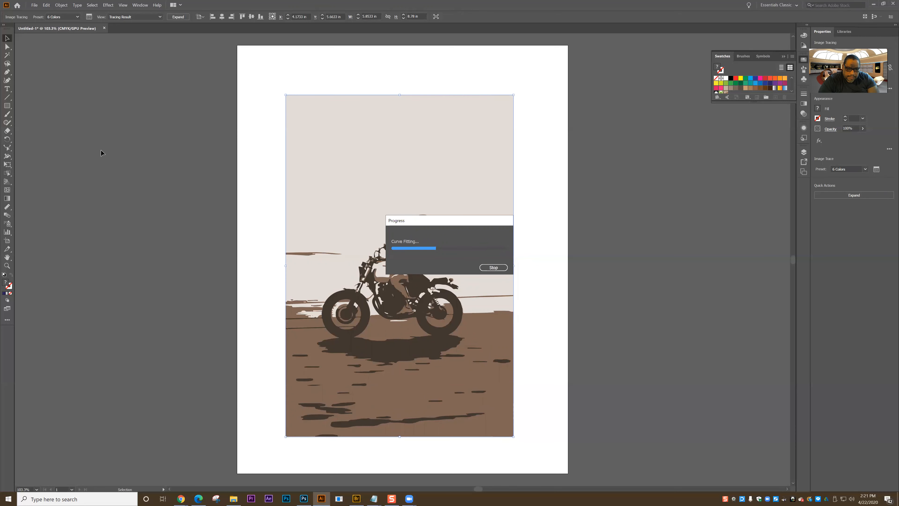
click(57, 18)
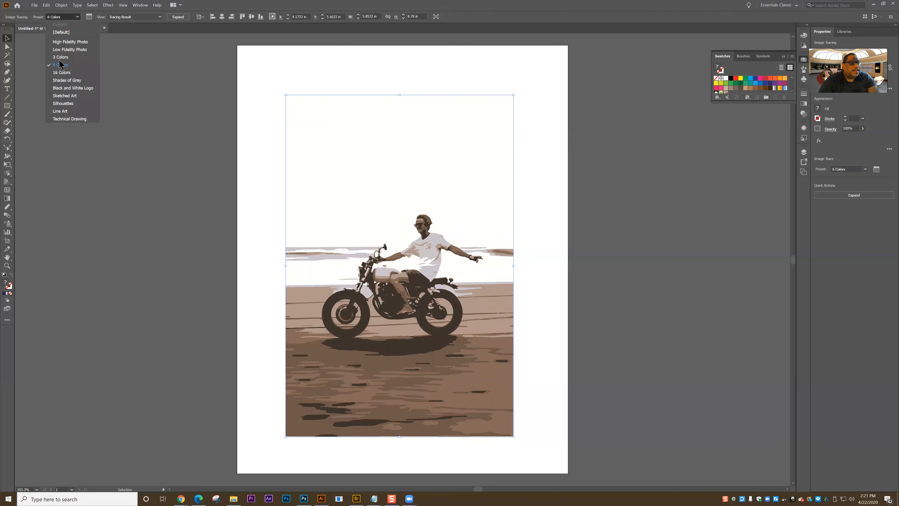
click(64, 76)
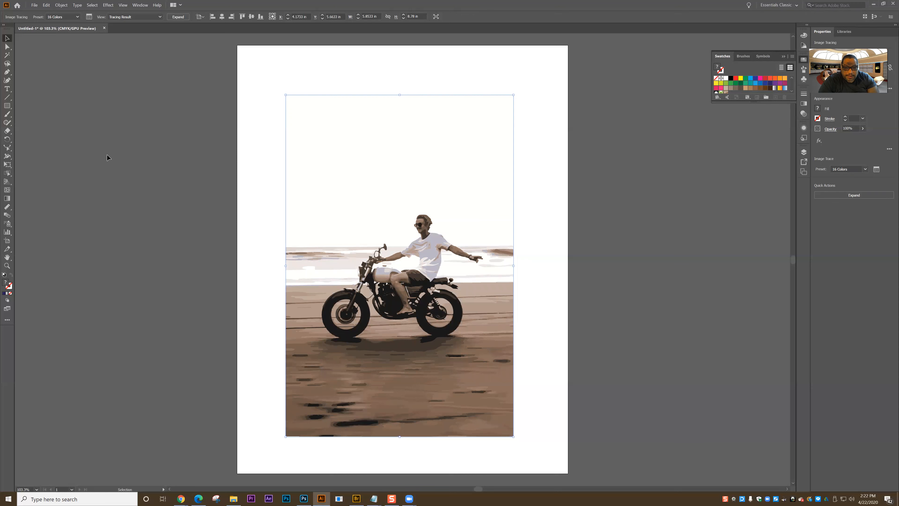
Try the Shades of Gray, Black and White Logo and Sketched Art tracing presets in turn on the traced photo.
click(59, 18)
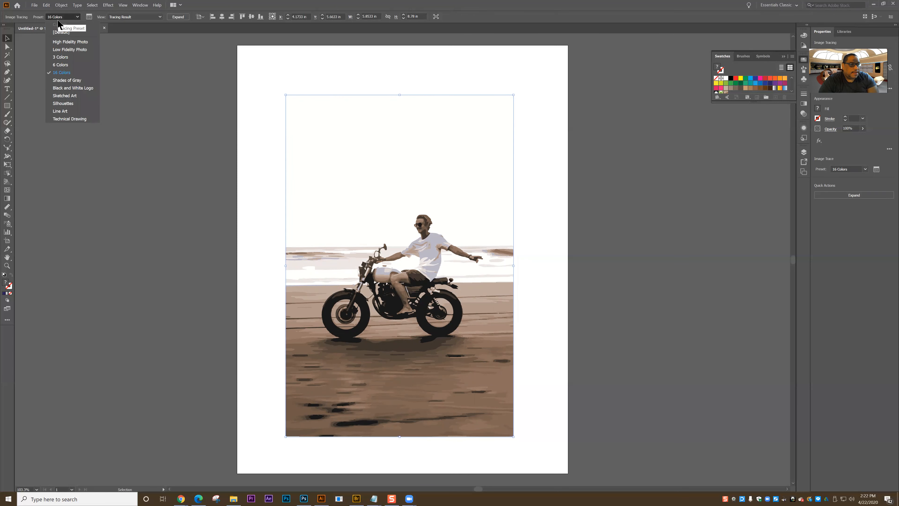
click(66, 81)
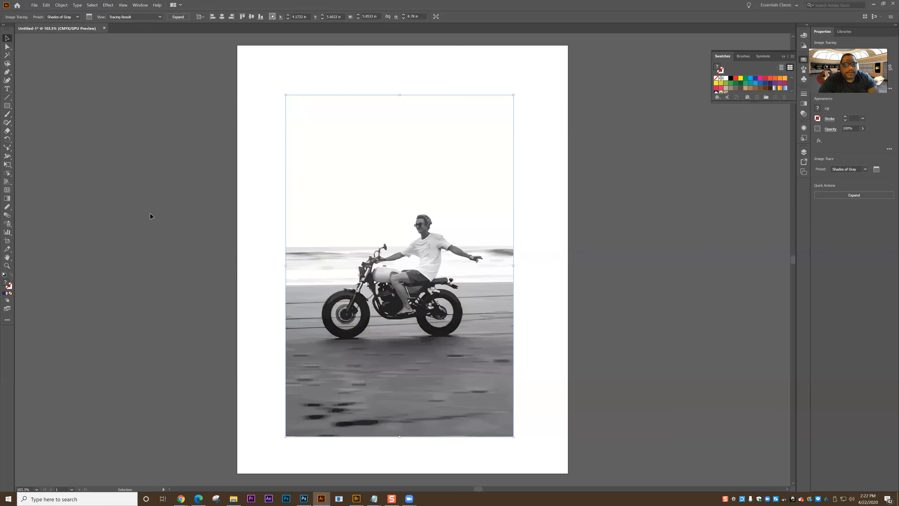
click(63, 17)
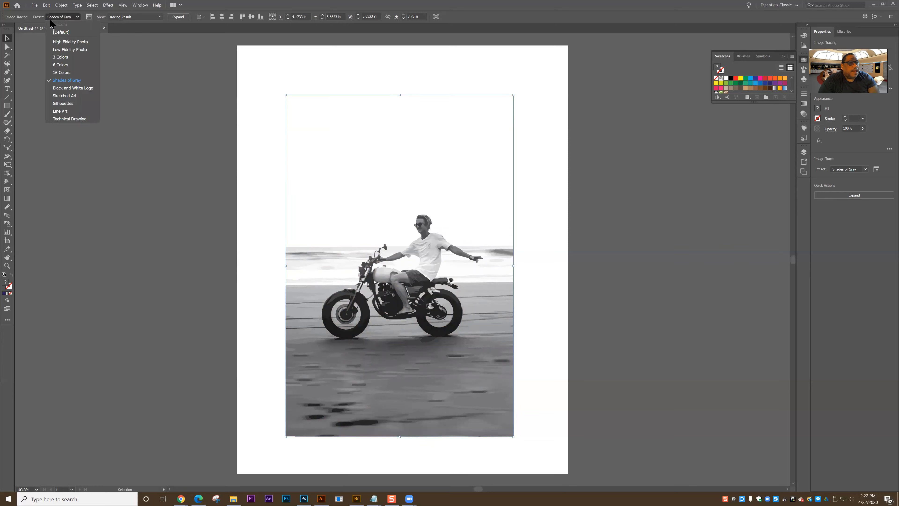
click(69, 89)
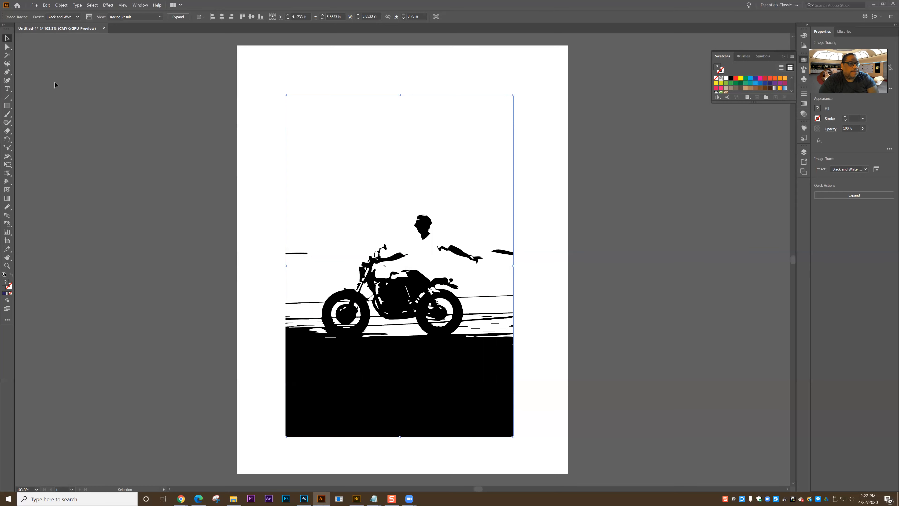
click(63, 17)
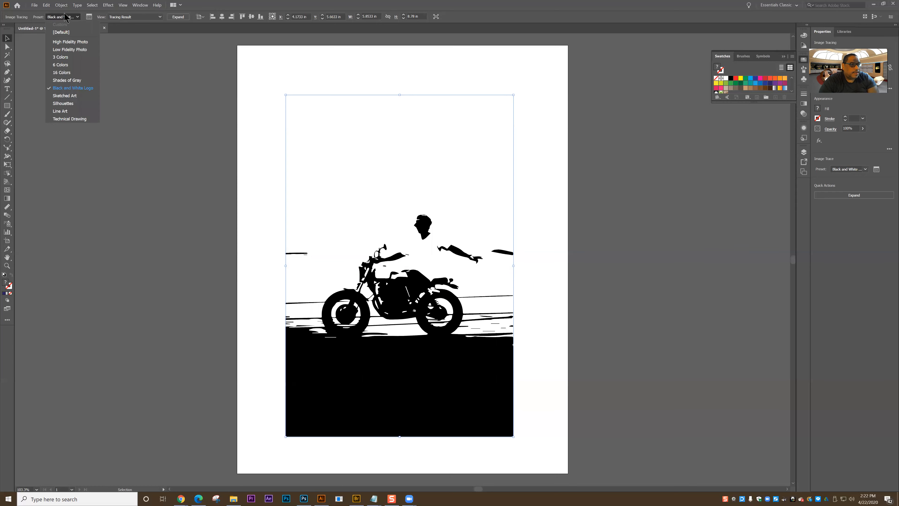
click(65, 95)
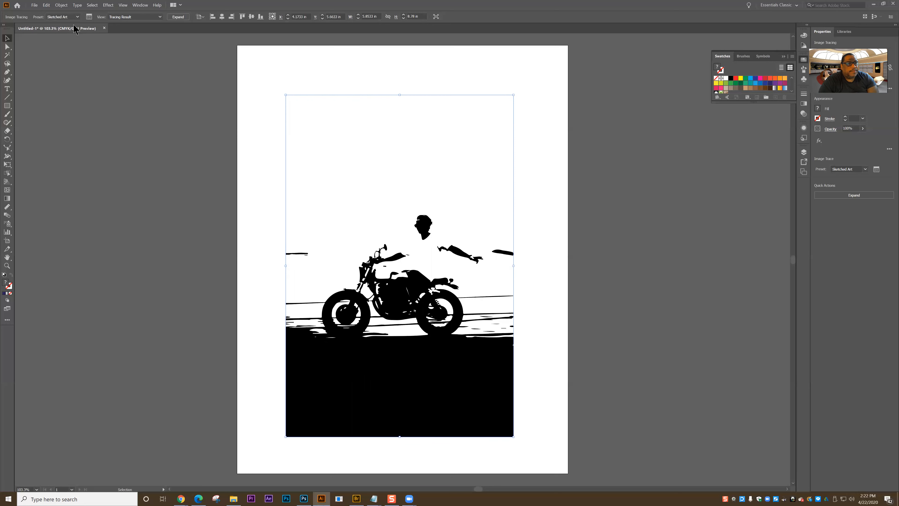
Apply the Silhouettes, Line Art and Technical Drawing tracing presets in turn, leaving the traced photo on Technical Drawing.
click(71, 17)
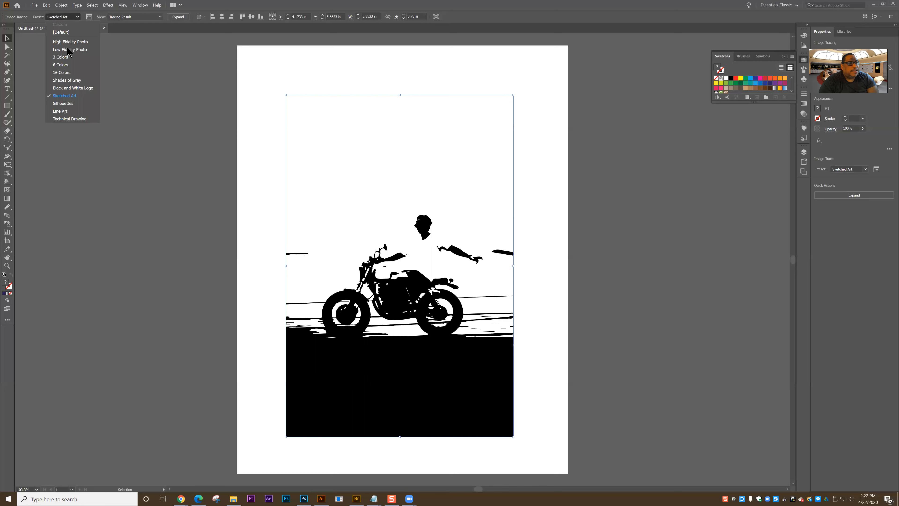
click(62, 104)
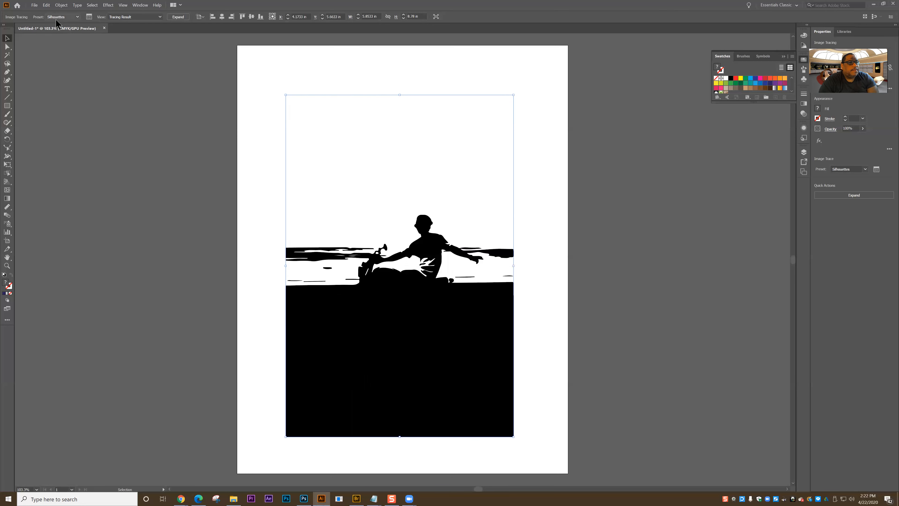
click(64, 17)
click(72, 112)
click(58, 16)
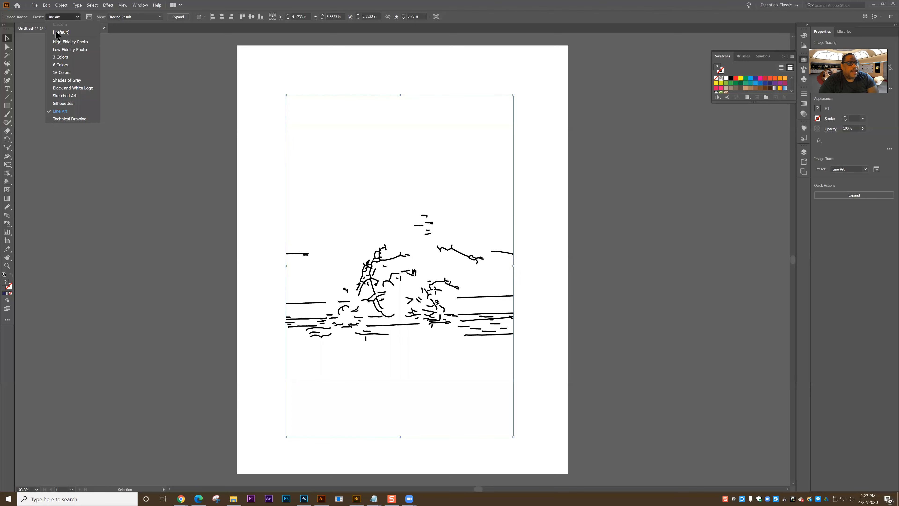
click(68, 119)
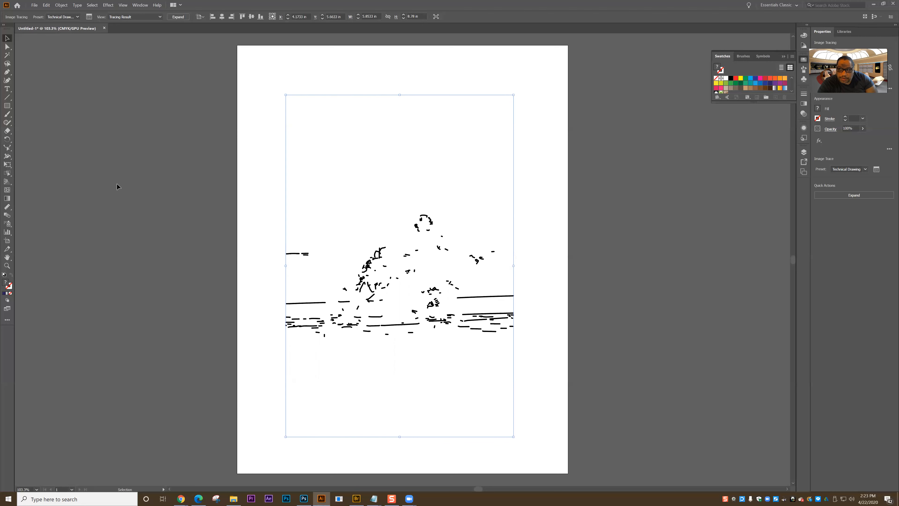
Apply the 3 Colors tracing preset to the traced motorcycle photo.
click(74, 17)
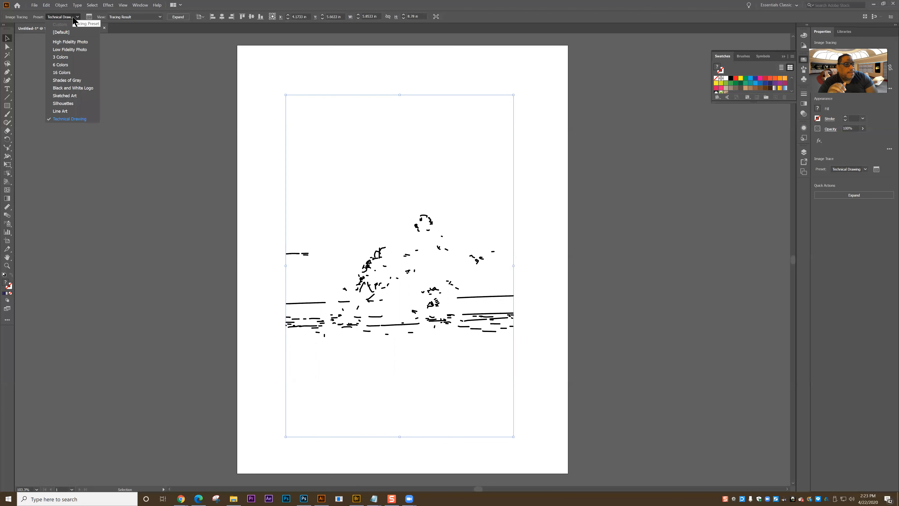
click(62, 57)
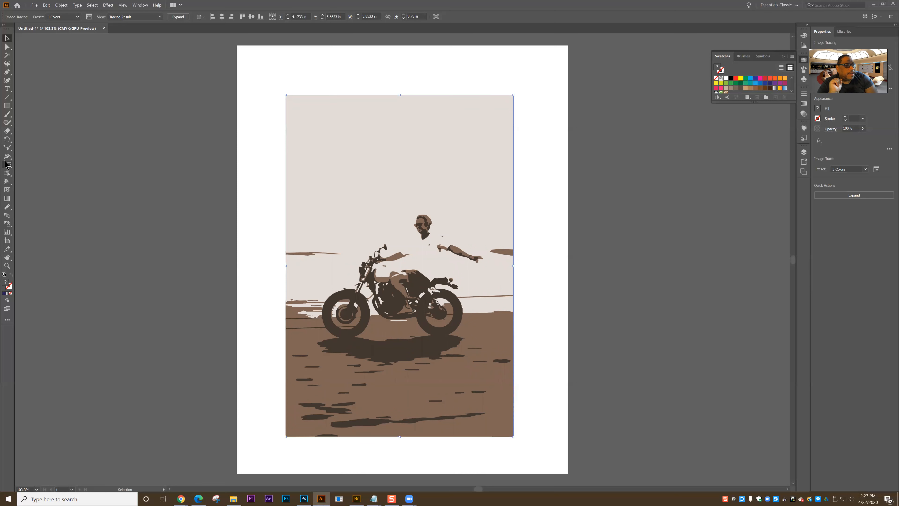
Detach the Shape Builder and Live Paint tool group as a floating toolbar and choose the Live Paint Bucket.
click(8, 207)
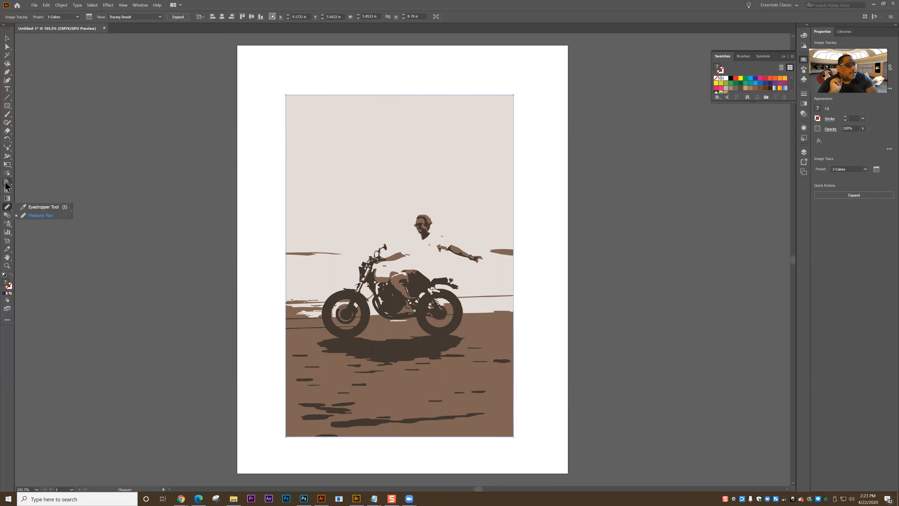
click(7, 158)
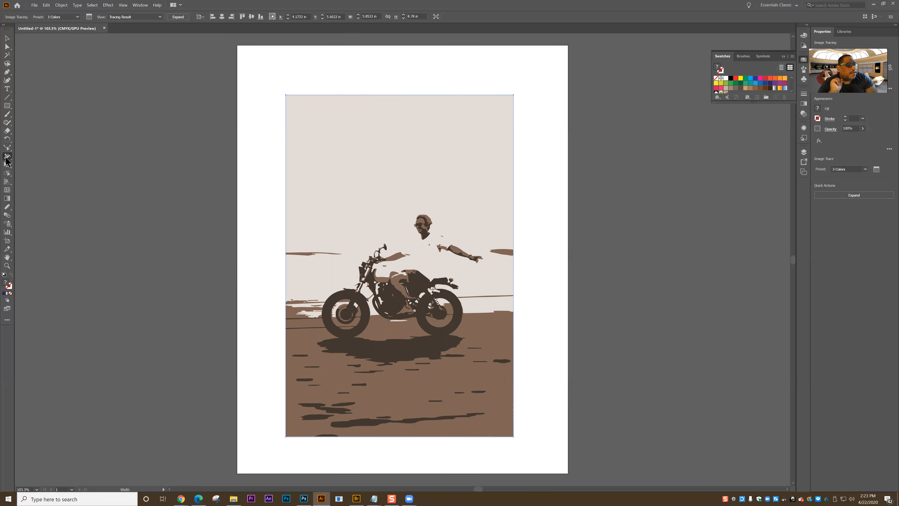
click(7, 147)
click(8, 150)
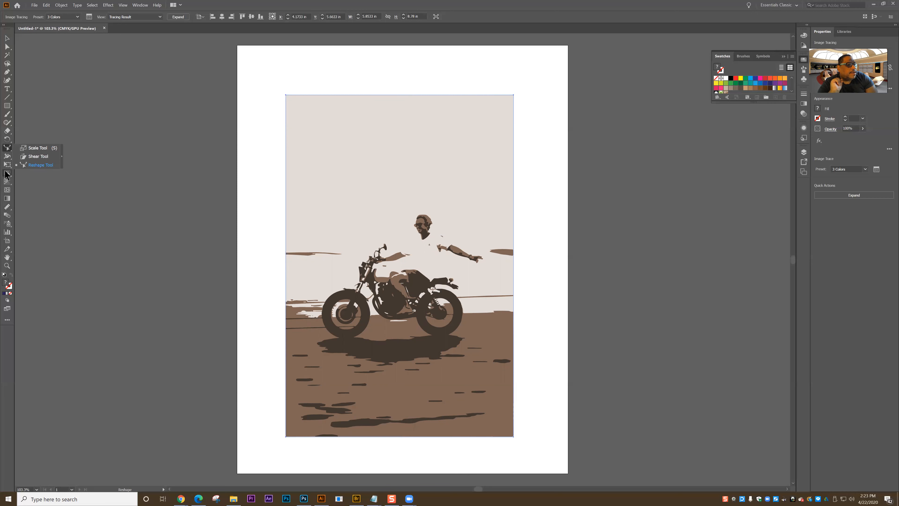
click(6, 173)
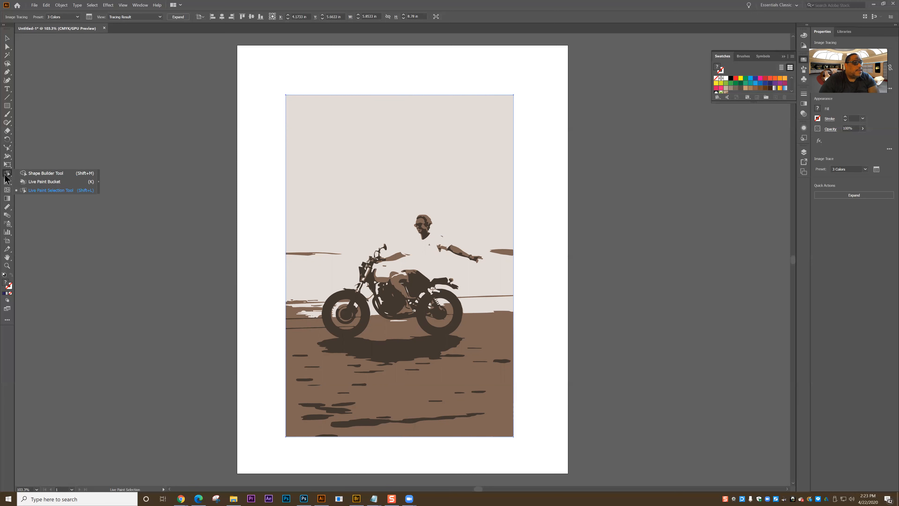
click(99, 189)
click(7, 173)
click(98, 181)
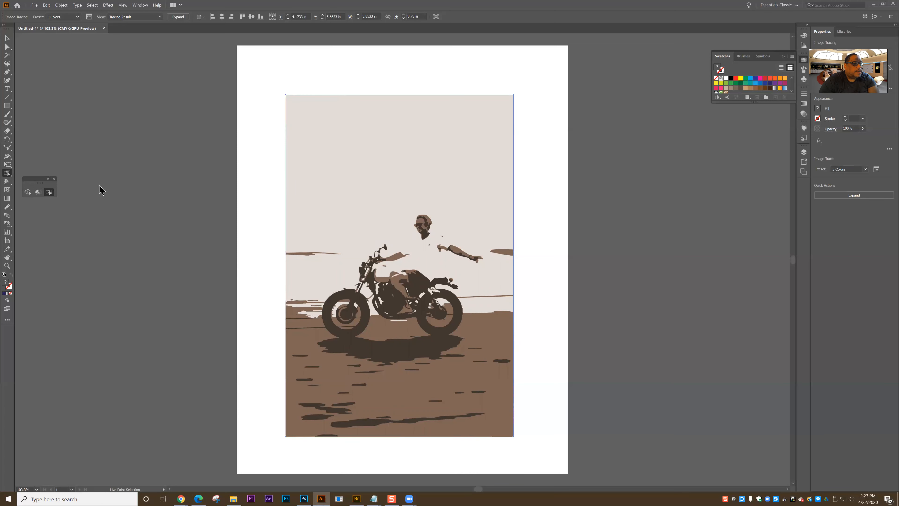
click(102, 198)
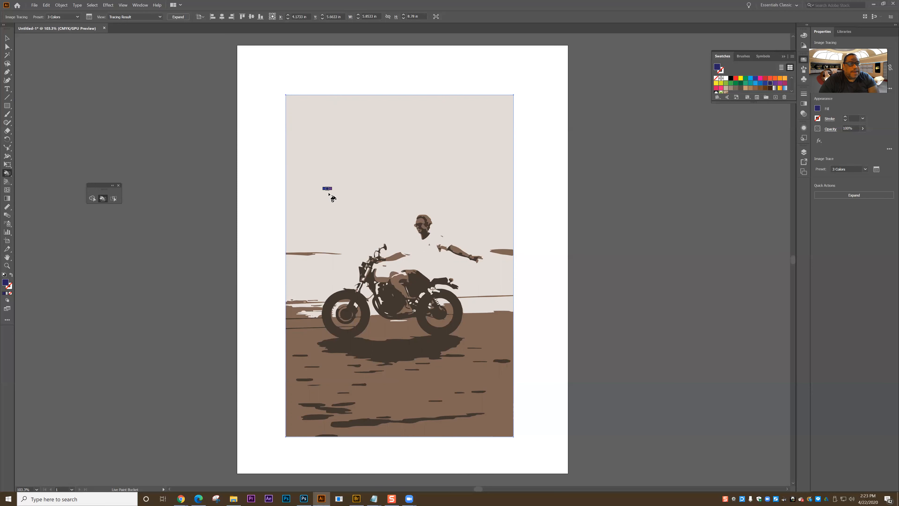
Try to fill the sky of the unexpanded tracing with dark blue using the Live Paint Bucket.
click(309, 158)
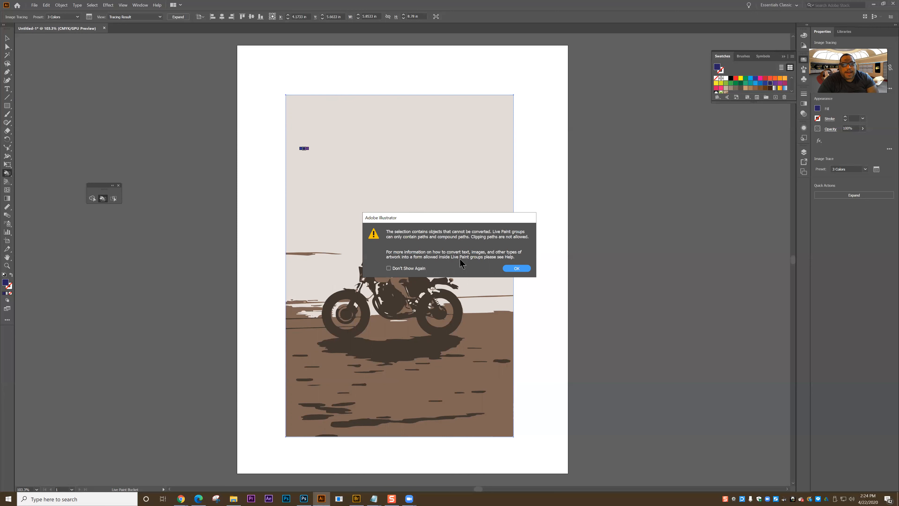
click(515, 269)
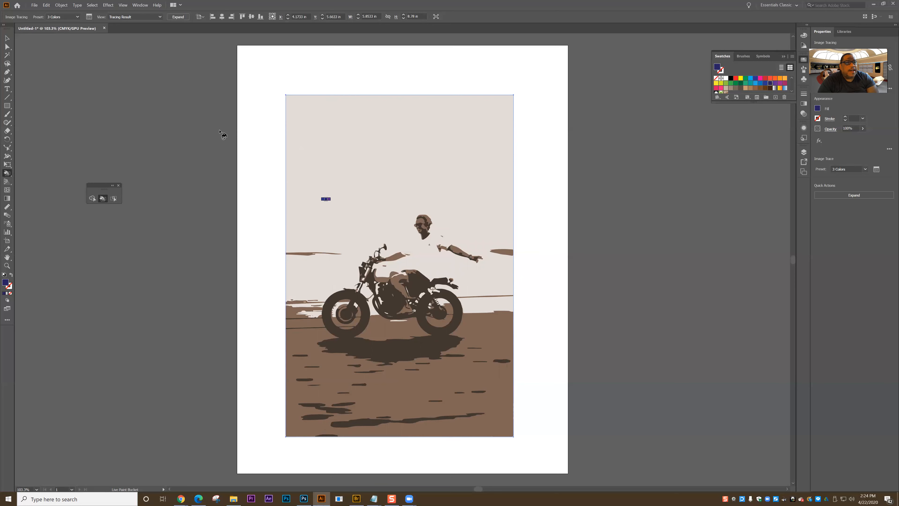
Expand the tracing into paths and convert it to a Live Paint group, filling the sky with dark blue.
click(173, 16)
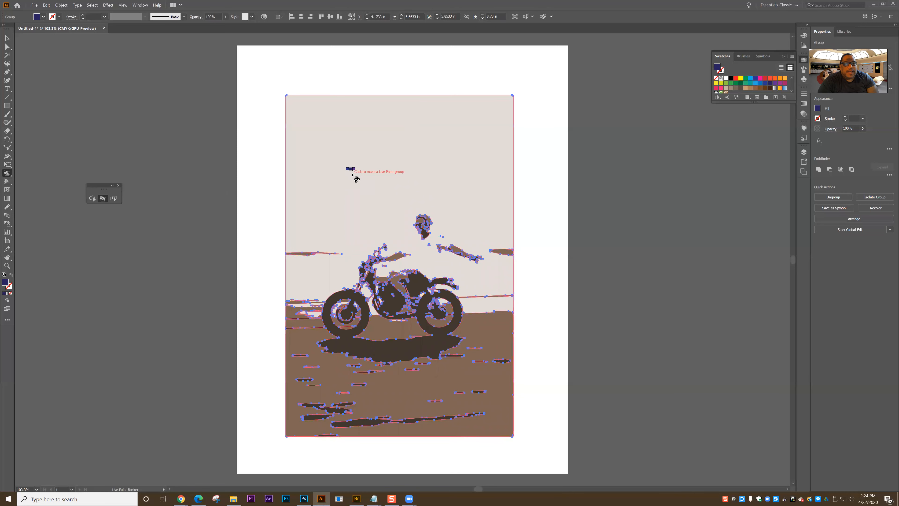
click(326, 204)
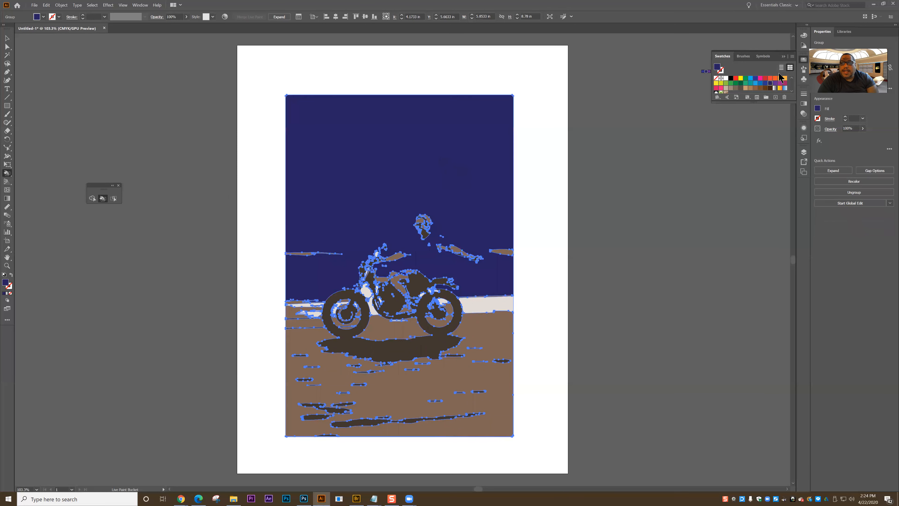
Fill the sky with light orange using the Live Paint Bucket, and deselect the artwork.
click(785, 78)
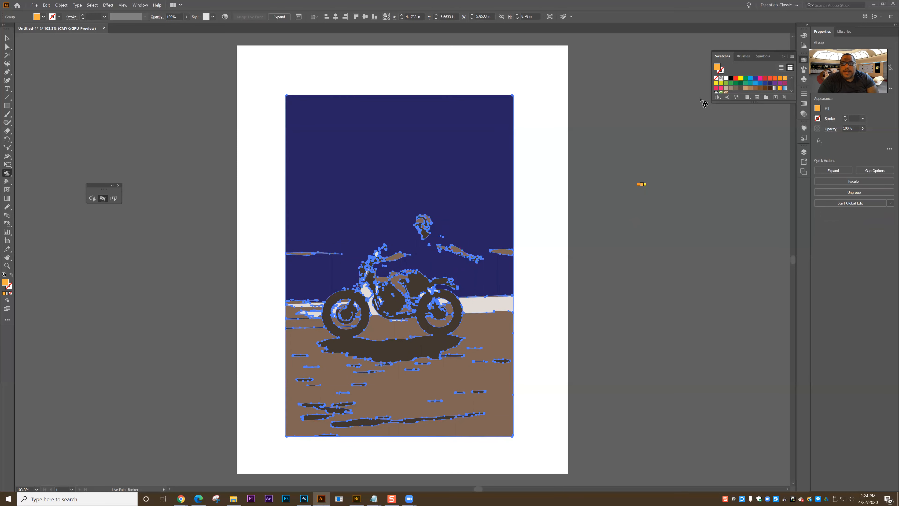
click(483, 171)
key(v)
key(ctrl+h)
click(250, 313)
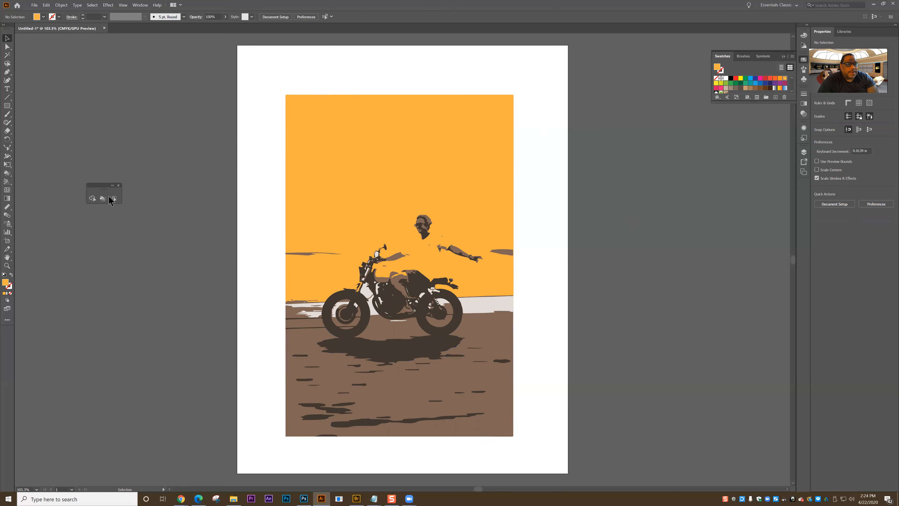
Try blue and teal fills on the artwork selected as a whole group, and undo both fills.
click(491, 307)
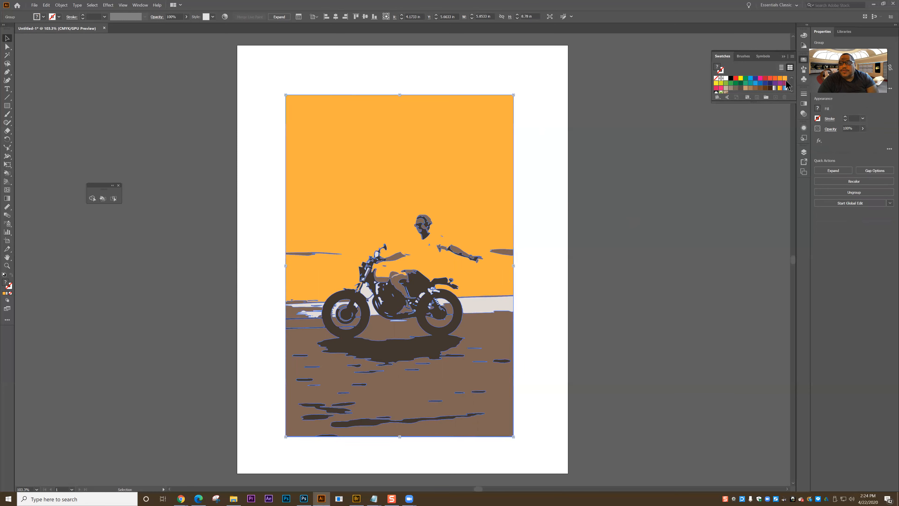
click(755, 81)
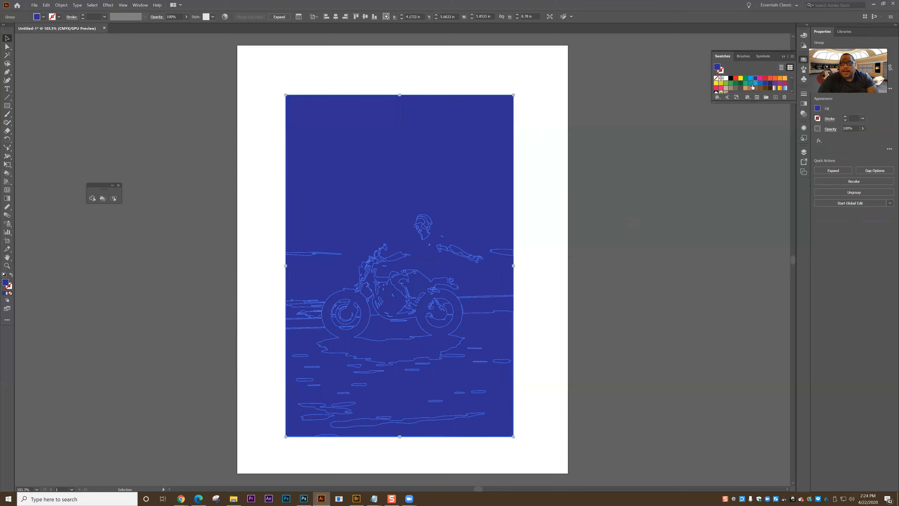
click(751, 84)
key(a)
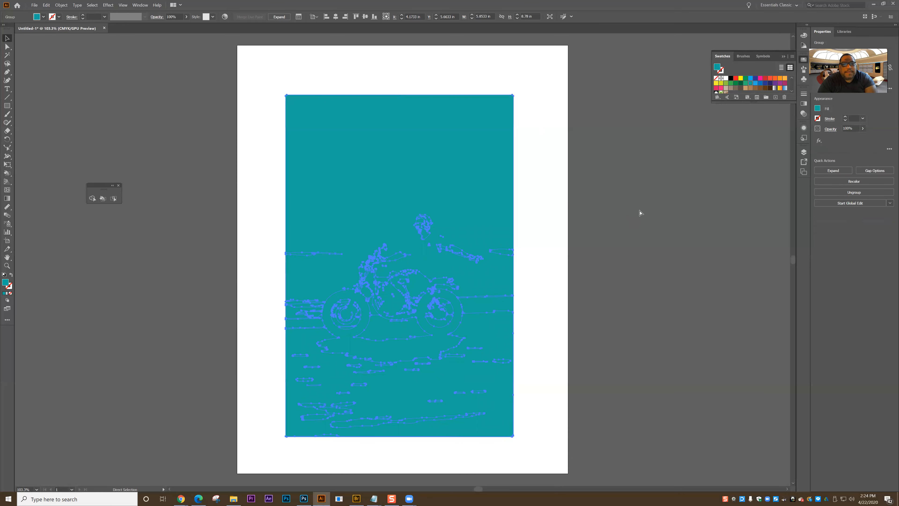
key(ctrl+z)
key(ctrl+z)
key(v)
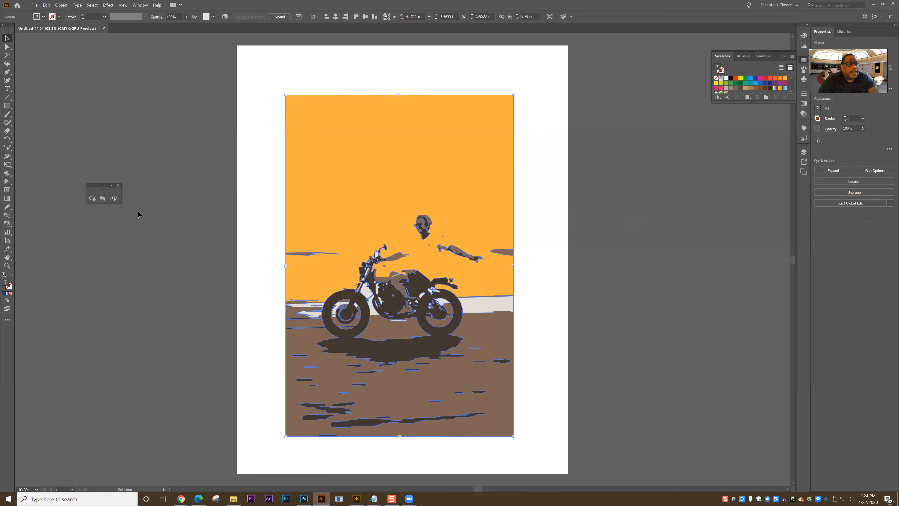
Select the brown ground area with the Live Paint Selection tool and fill it with magenta.
click(132, 205)
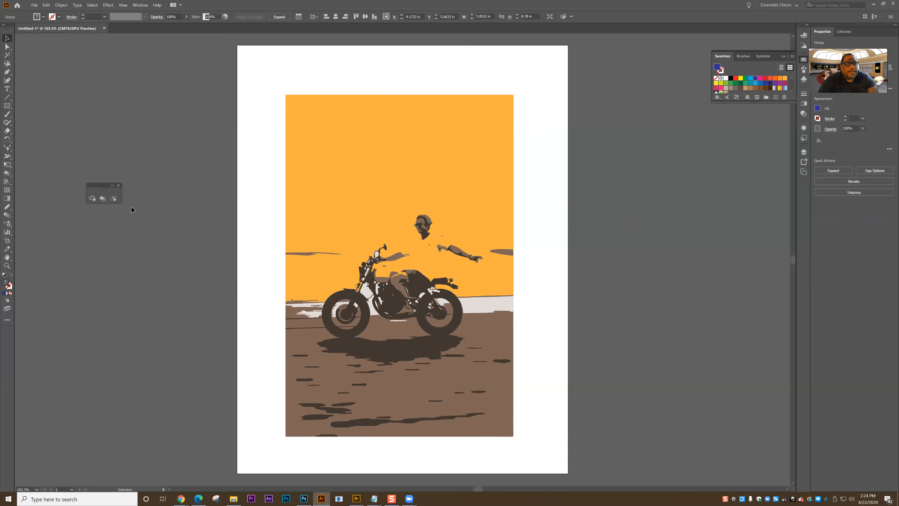
click(113, 198)
click(301, 343)
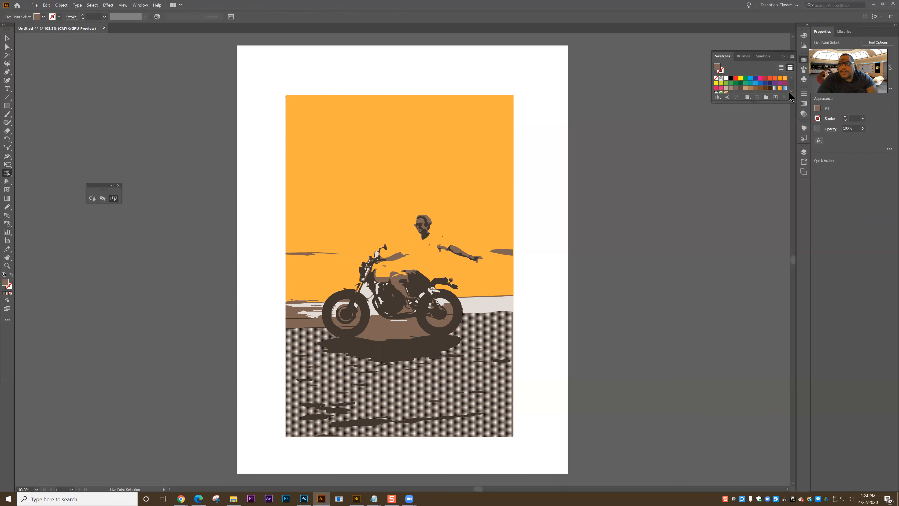
click(784, 82)
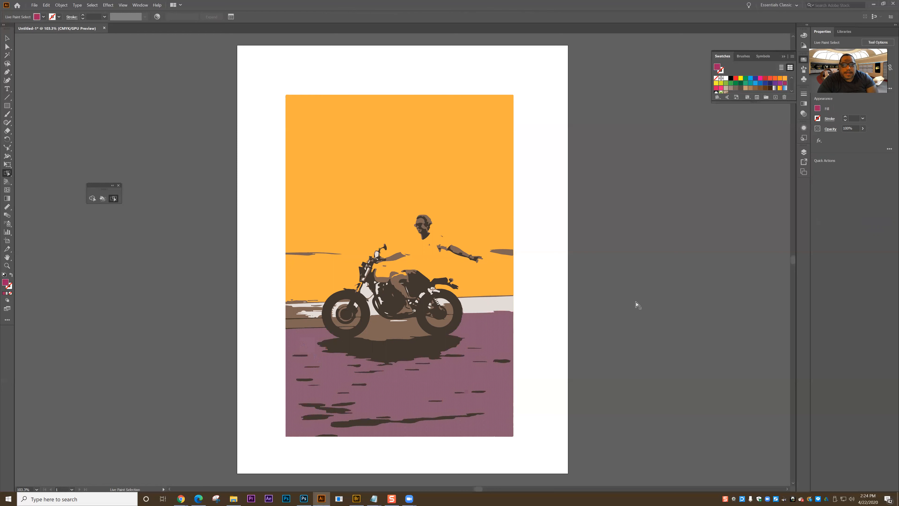
Fill the pale strip behind the rear wheel with purple using Live Paint Selection, and deselect it.
click(497, 309)
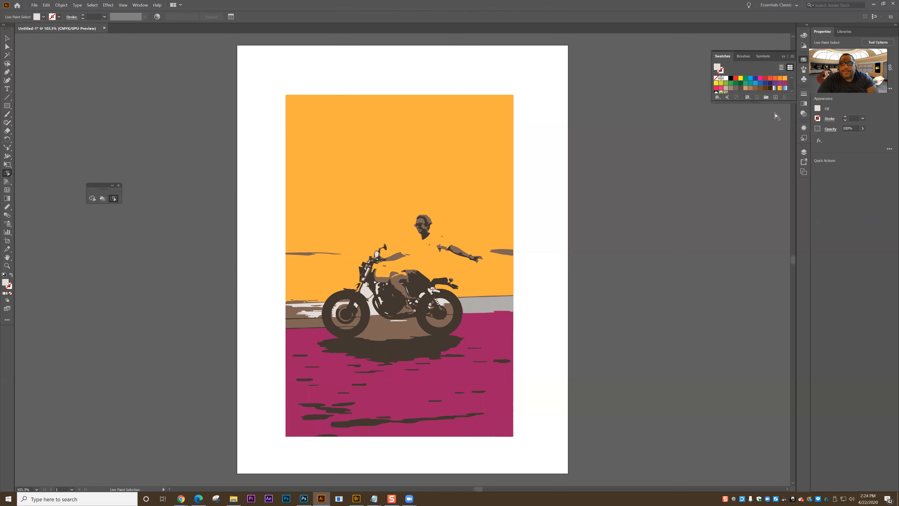
click(780, 83)
click(219, 323)
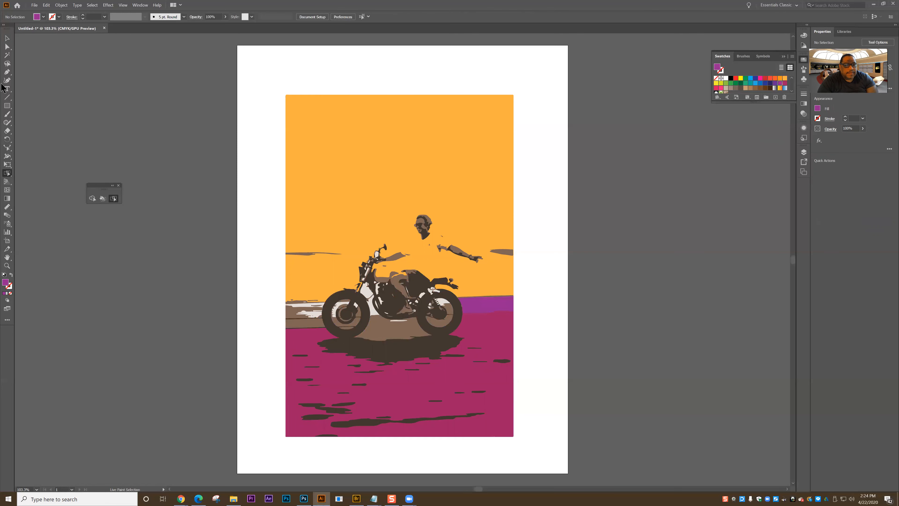
Examine the Gap Options of the Live Paint group without changing them, and deselect the artwork.
click(7, 39)
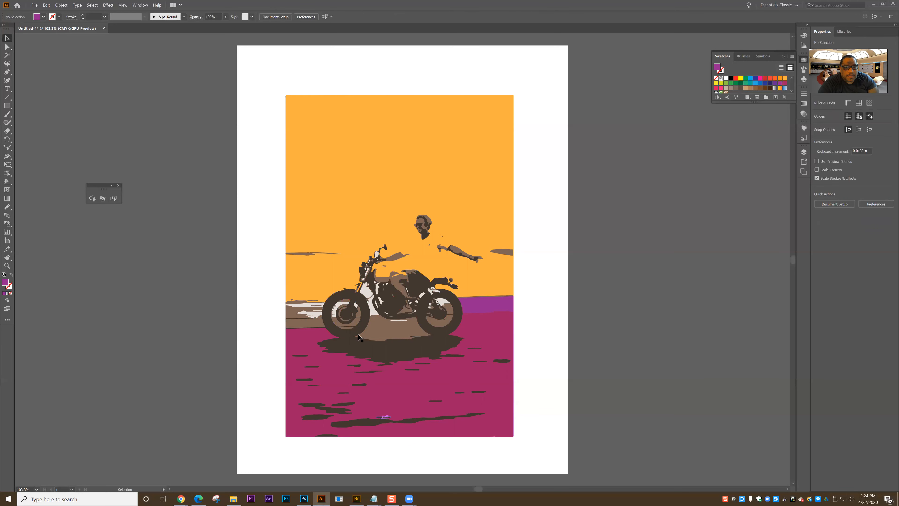
click(316, 175)
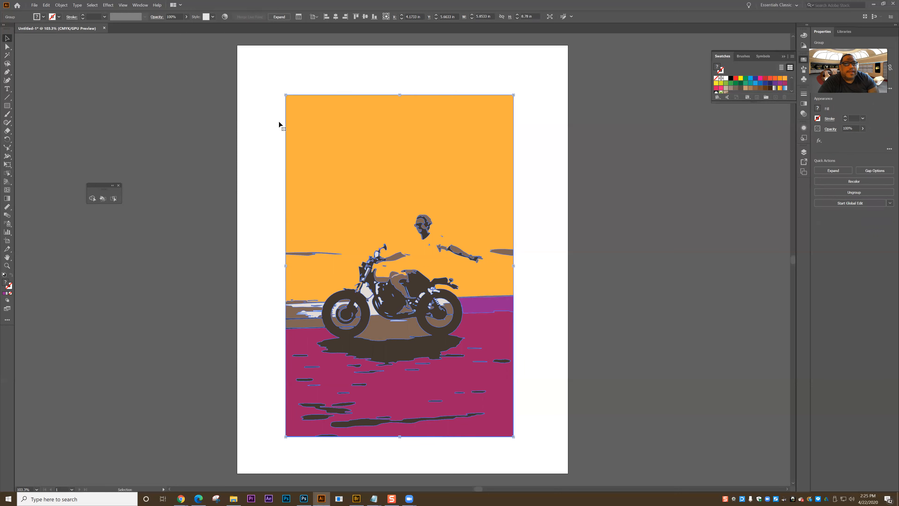
click(299, 18)
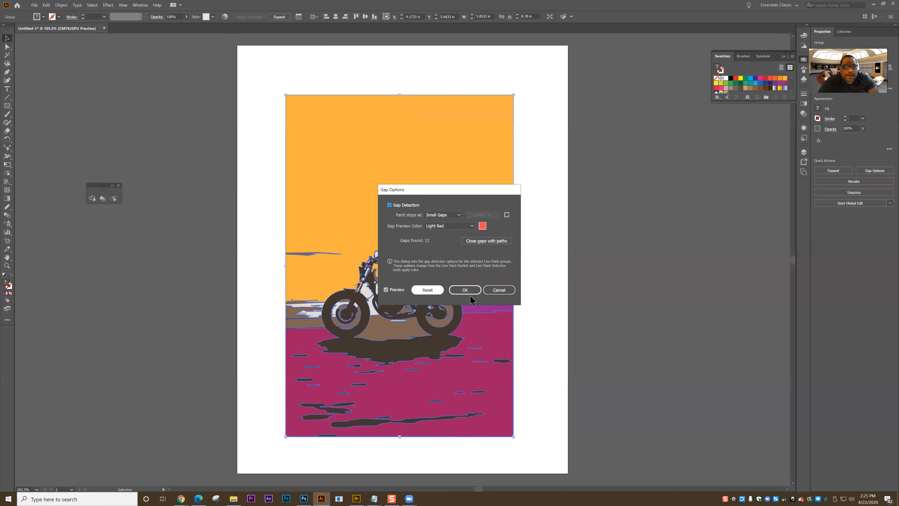
click(500, 291)
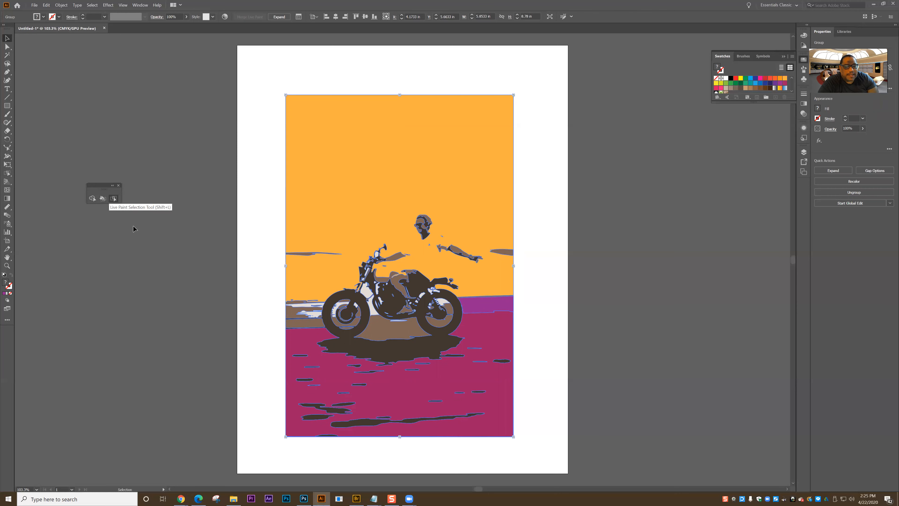
click(244, 310)
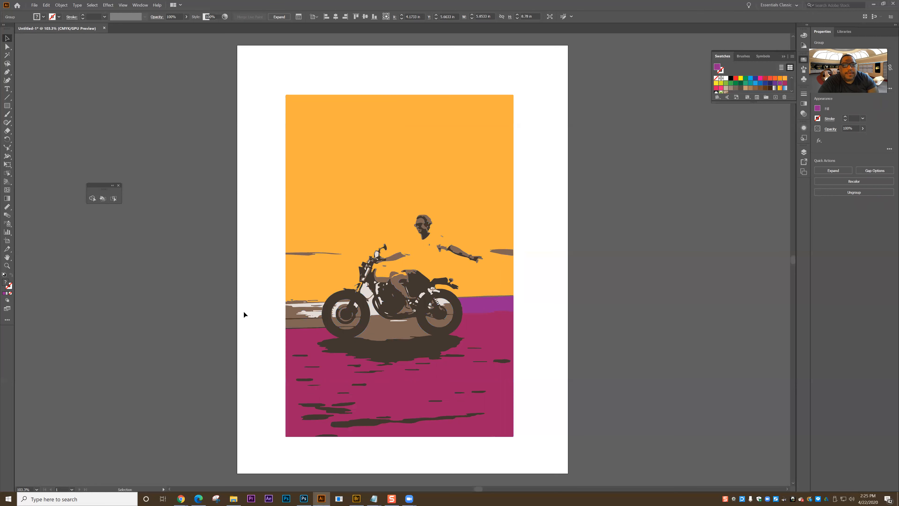